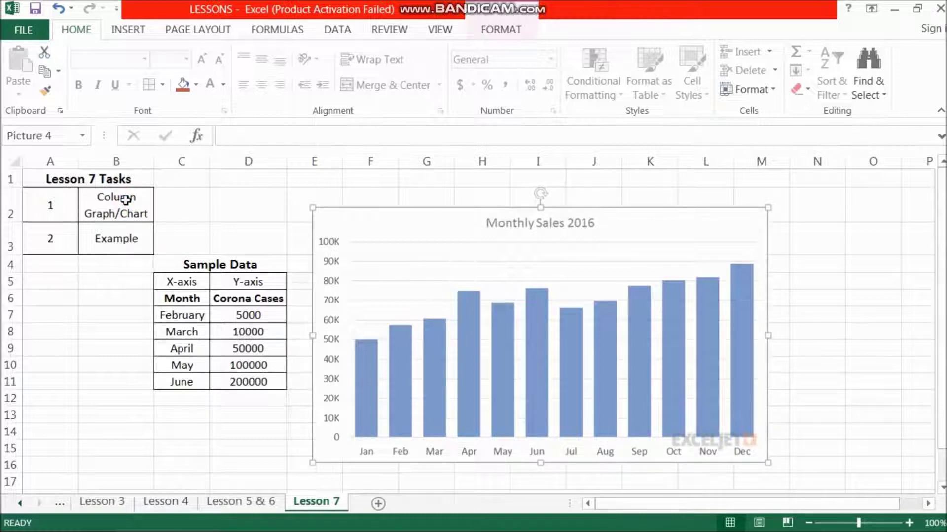
# Move the Monthly Sales 2016 example chart down below the sample data table.
pyautogui.click(117, 238)
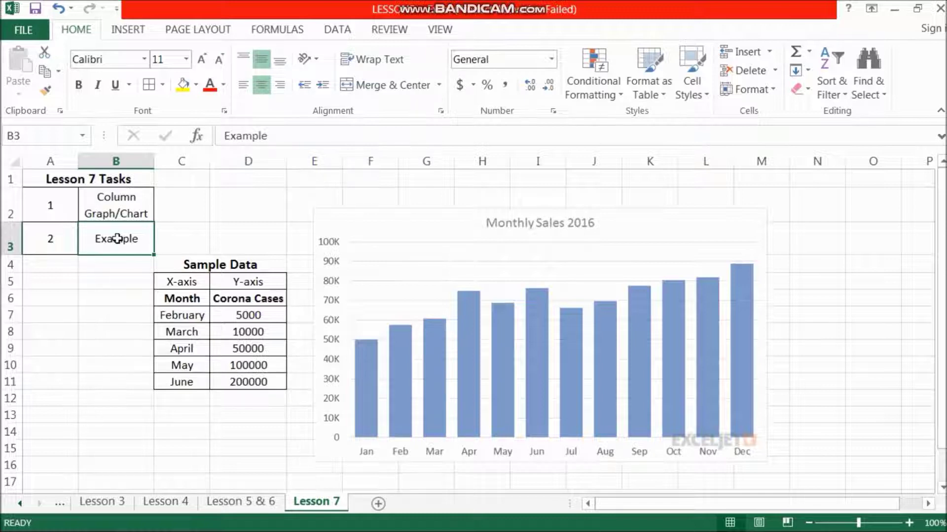
pyautogui.click(389, 225)
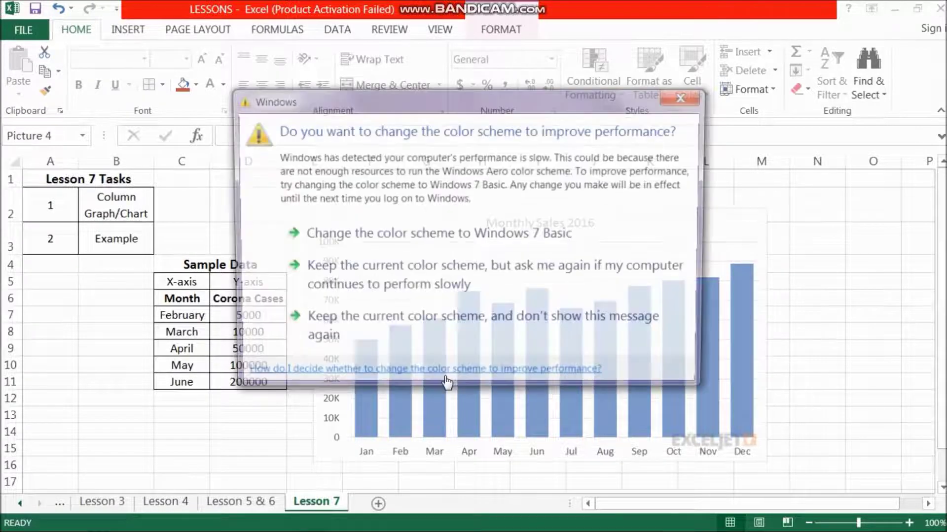
pyautogui.click(685, 95)
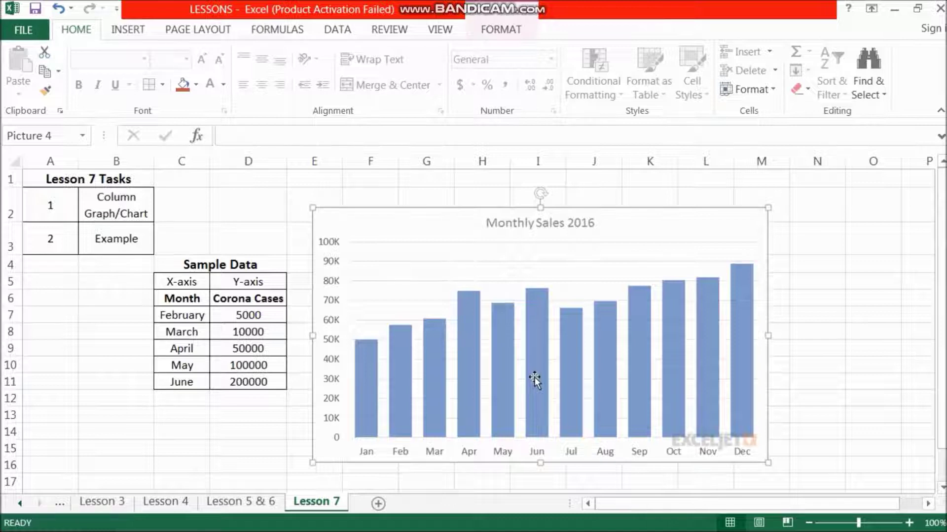
pyautogui.click(655, 215)
pyautogui.moveTo(656, 215); pyautogui.dragTo(679, 469)
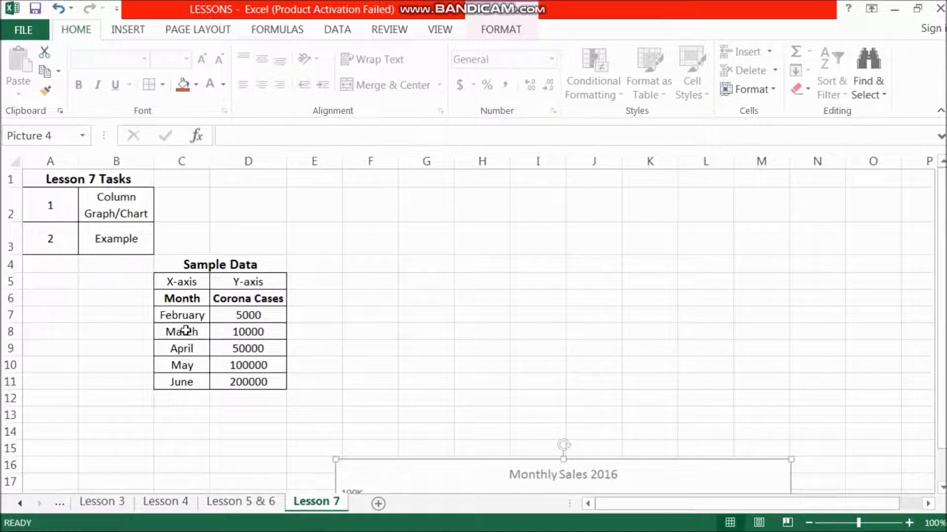
# Select the Month and Corona Cases data in C6:D11.
pyautogui.click(184, 301)
pyautogui.moveTo(185, 282)
pyautogui.mouseDown()
pyautogui.moveTo(247, 361)
pyautogui.moveTo(247, 381)
pyautogui.mouseUp()
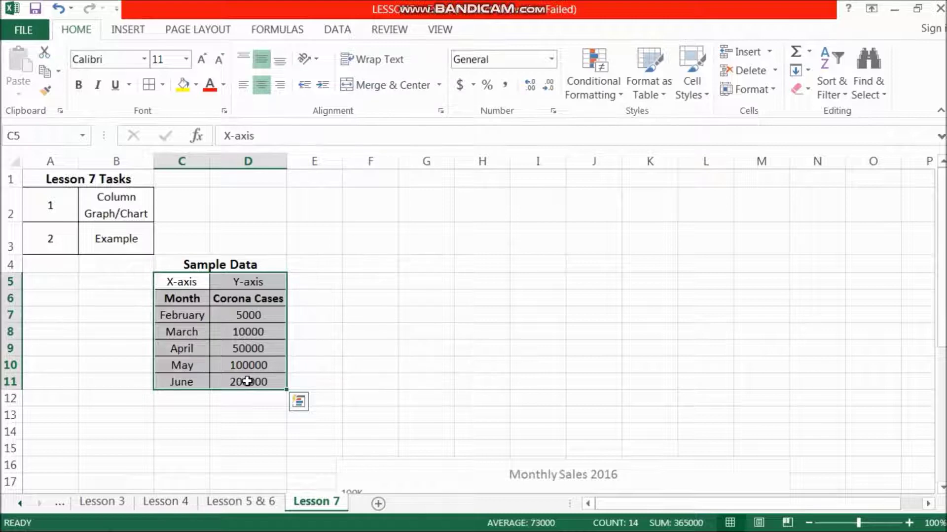
pyautogui.click(190, 397)
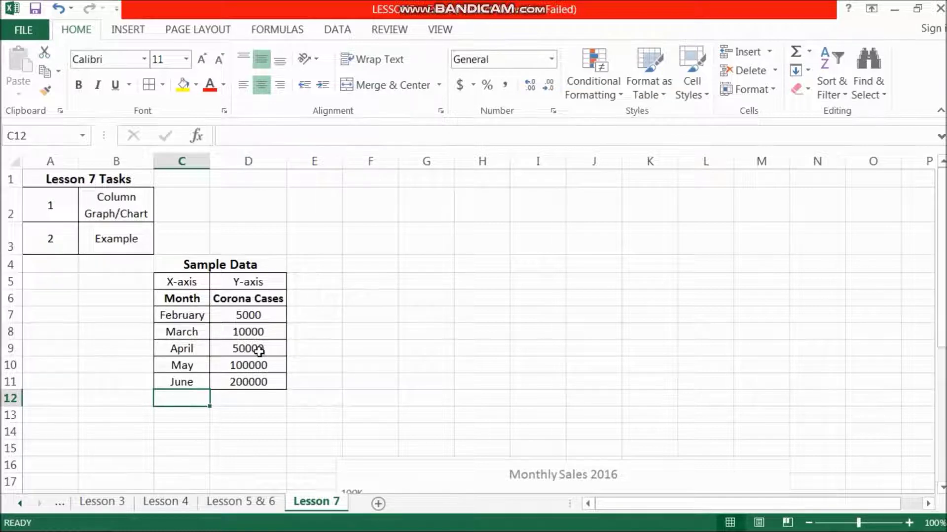
pyautogui.click(364, 308)
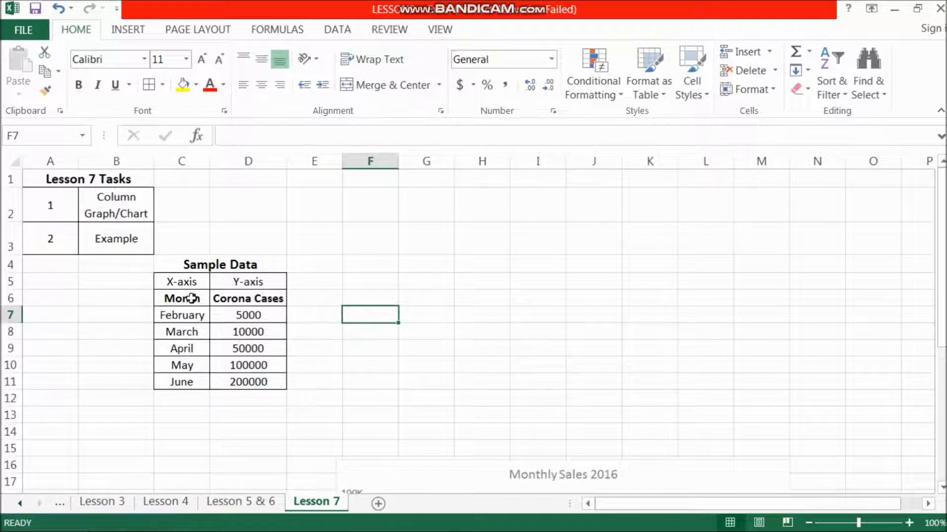
pyautogui.moveTo(191, 298); pyautogui.dragTo(241, 381)
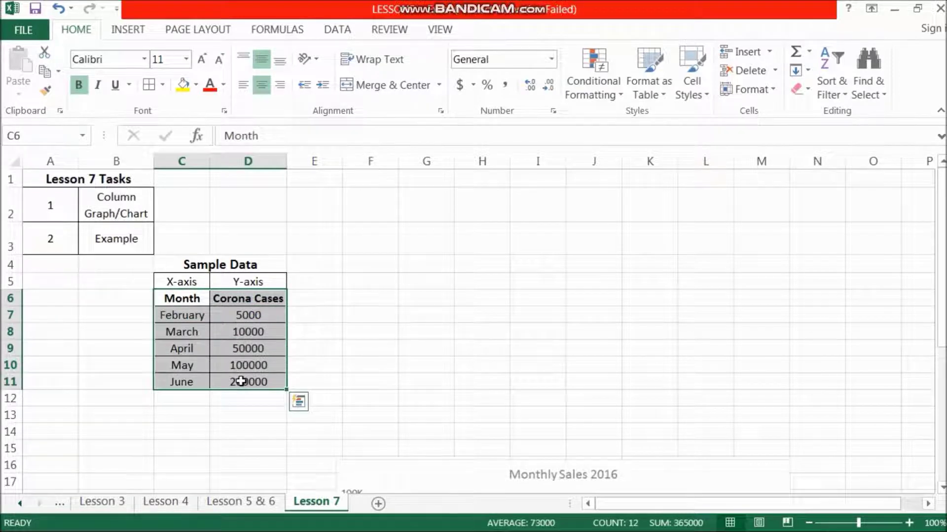
# Insert a 2-D clustered column chart of the data and place it right of the table.
pyautogui.click(123, 31)
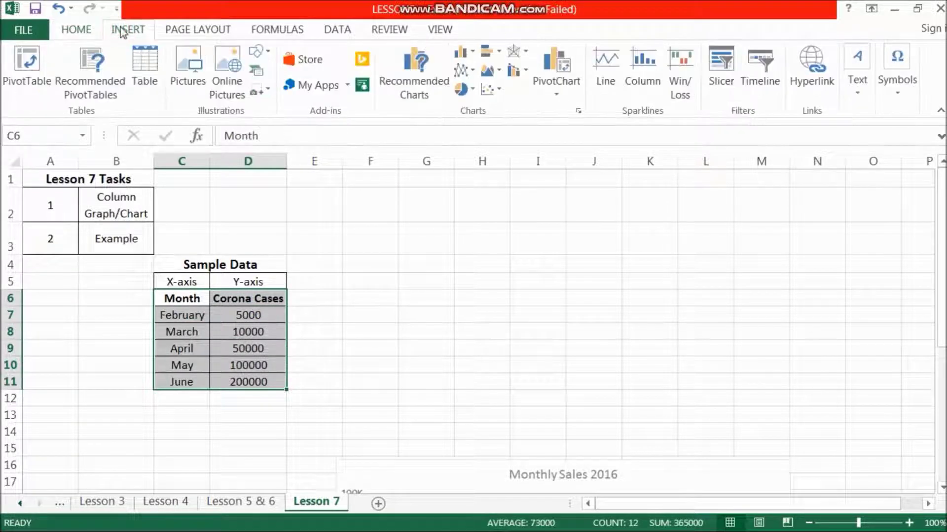
pyautogui.click(463, 58)
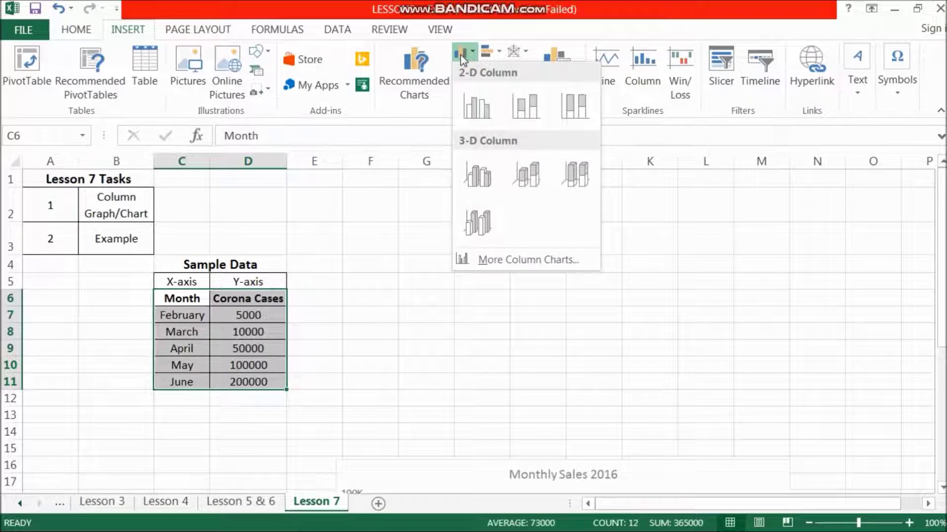
pyautogui.click(474, 110)
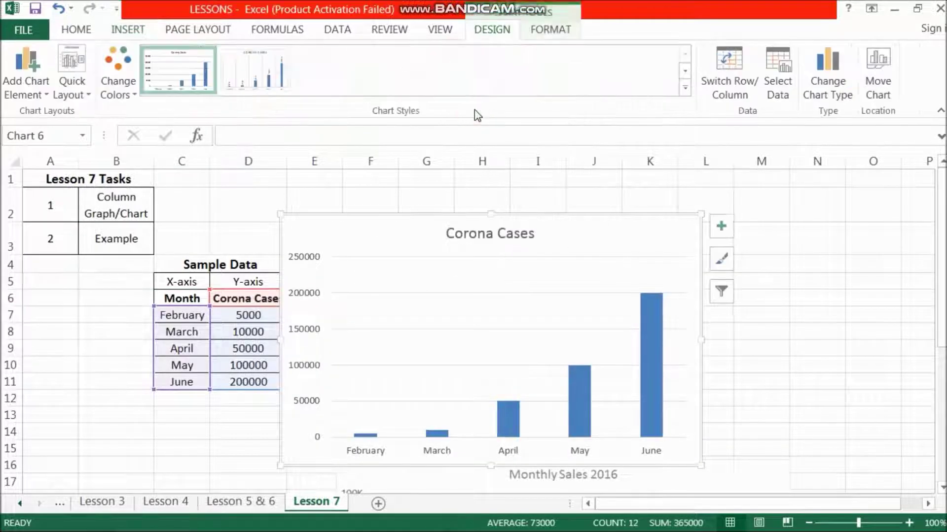
pyautogui.moveTo(549, 219)
pyautogui.mouseDown()
pyautogui.moveTo(602, 197)
pyautogui.moveTo(594, 200)
pyautogui.mouseUp()
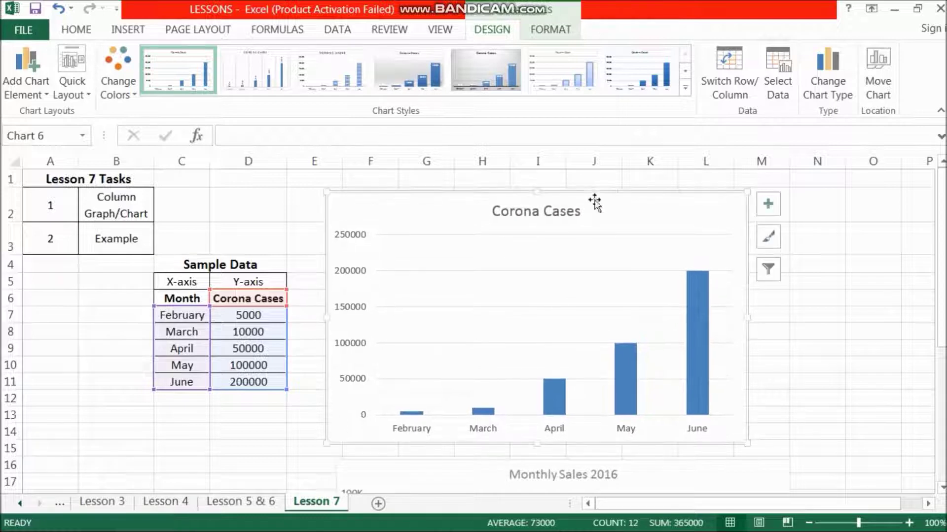
pyautogui.click(800, 290)
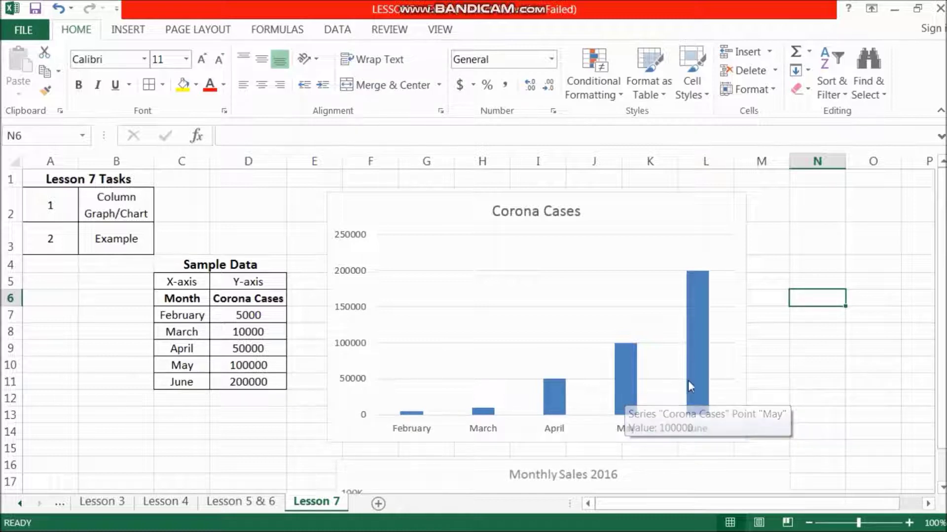
pyautogui.moveTo(696, 348)
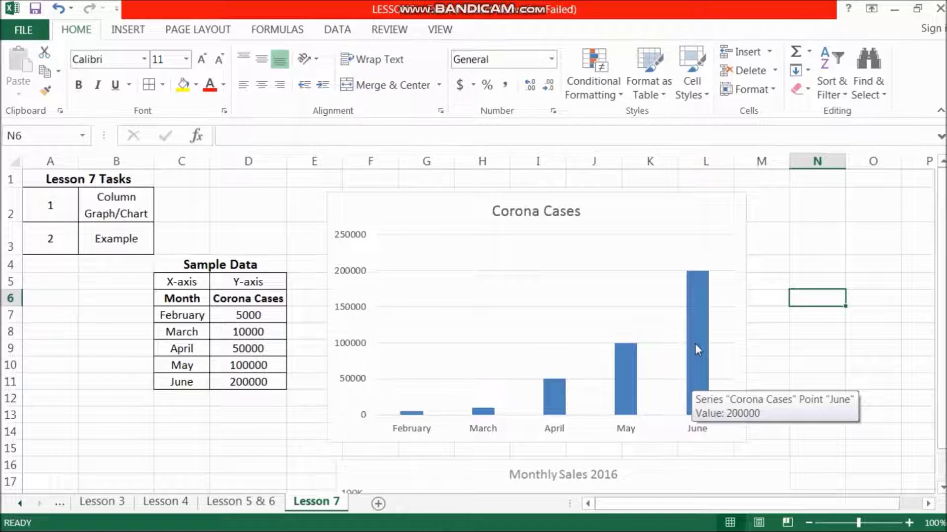
# Replace the chart title Corona Cases with 'MOnthly corona cases'.
pyautogui.click(561, 206)
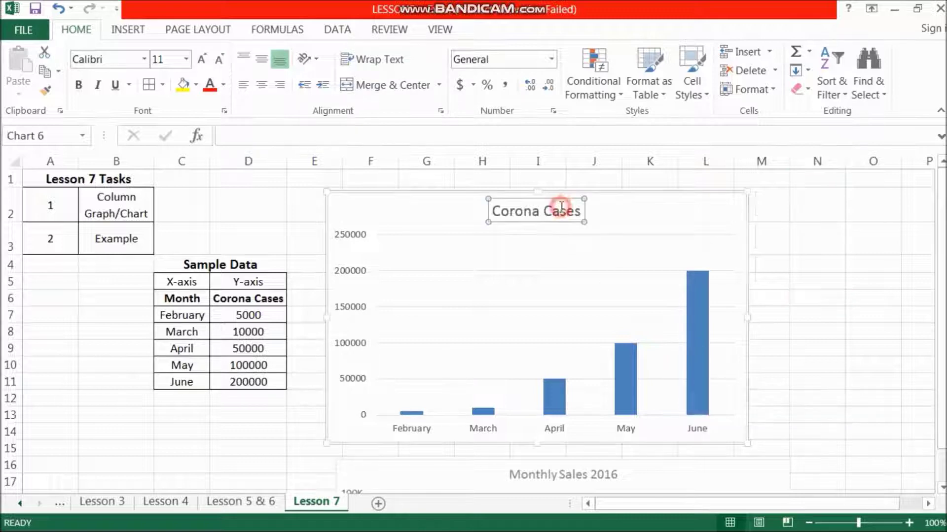
pyautogui.moveTo(574, 210)
pyautogui.mouseDown()
pyautogui.moveTo(580, 216)
pyautogui.moveTo(464, 213)
pyautogui.mouseUp()
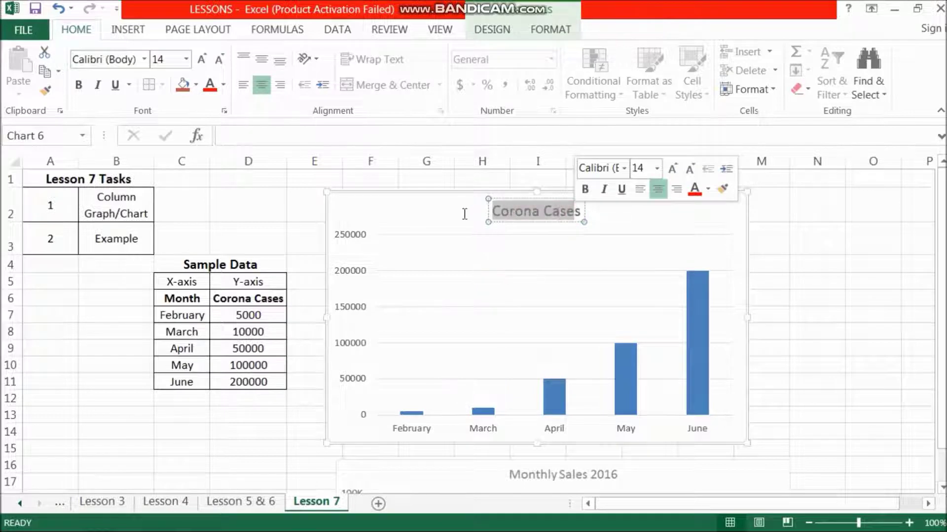
pyautogui.write('MOnthsly ')
pyautogui.write('corona as')
pyautogui.press('BackSpace')
pyautogui.press('BackSpace')
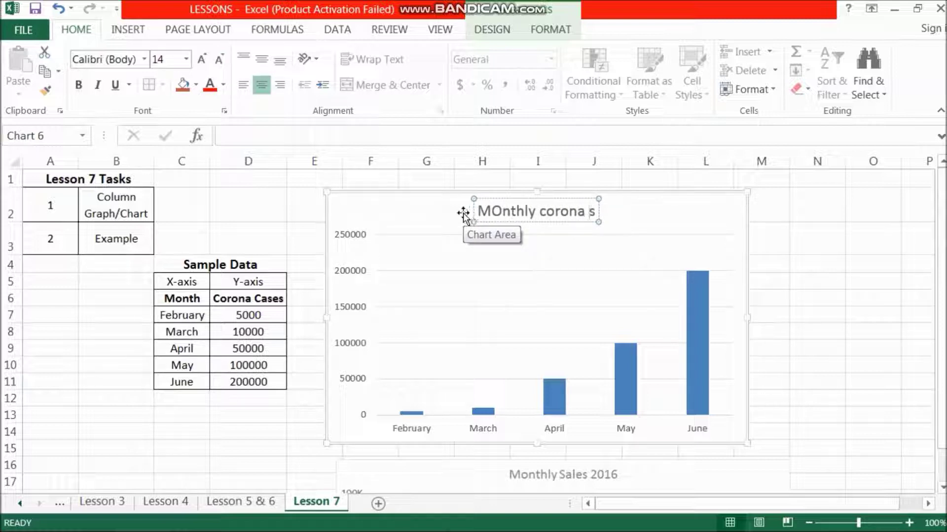
pyautogui.write('cases')
pyautogui.click(642, 213)
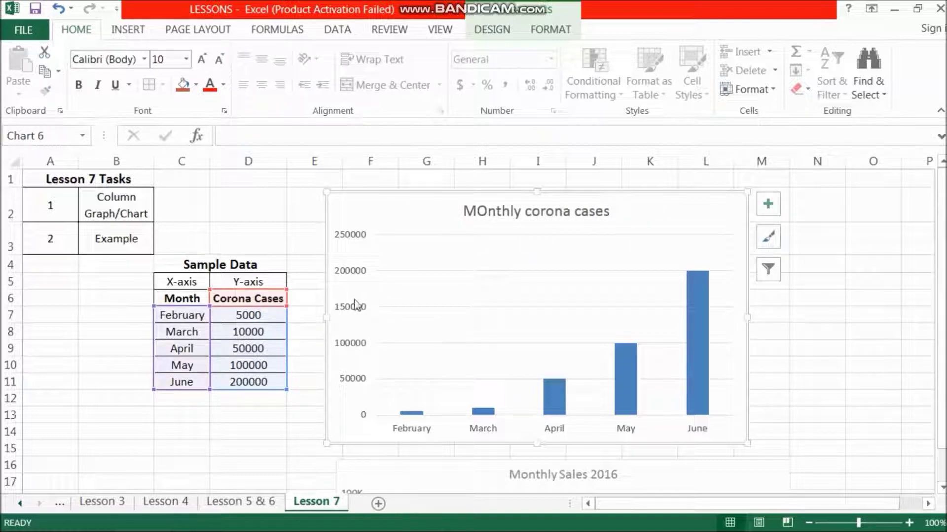
pyautogui.click(358, 307)
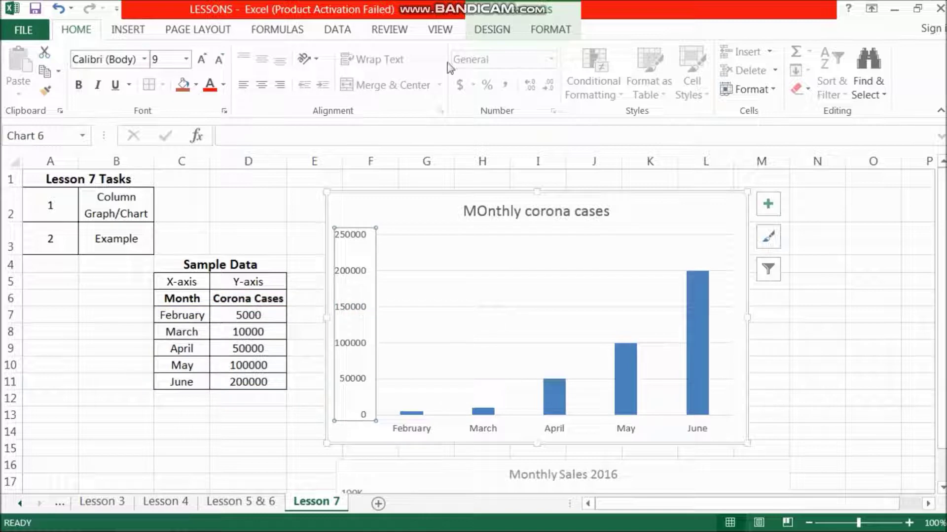
pyautogui.click(504, 29)
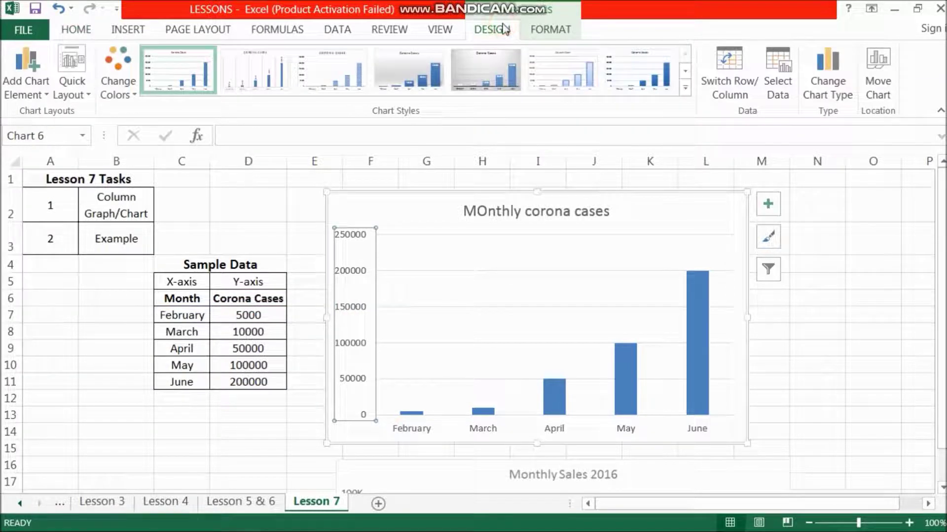
# Add a primary vertical axis title reading 'CAESes'.
pyautogui.click(41, 93)
pyautogui.moveTo(50, 134)
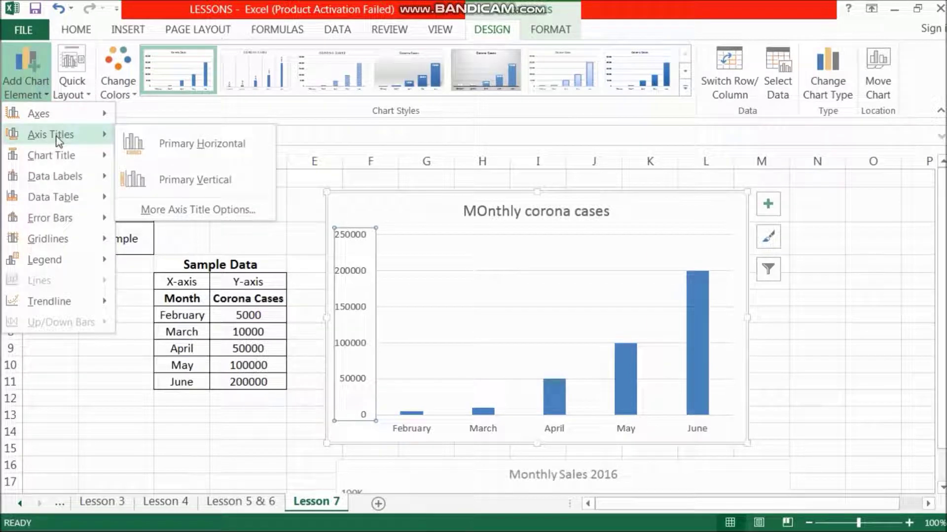
pyautogui.click(163, 184)
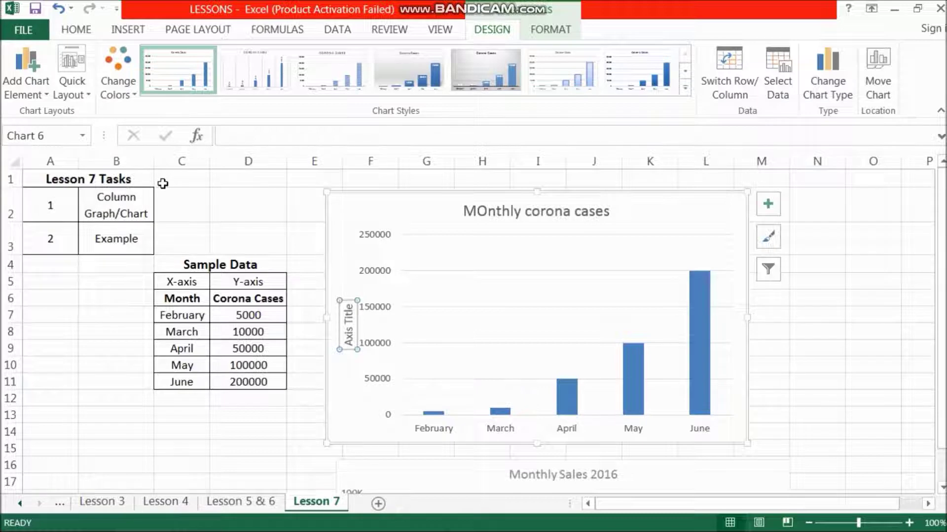
pyautogui.write('CAES')
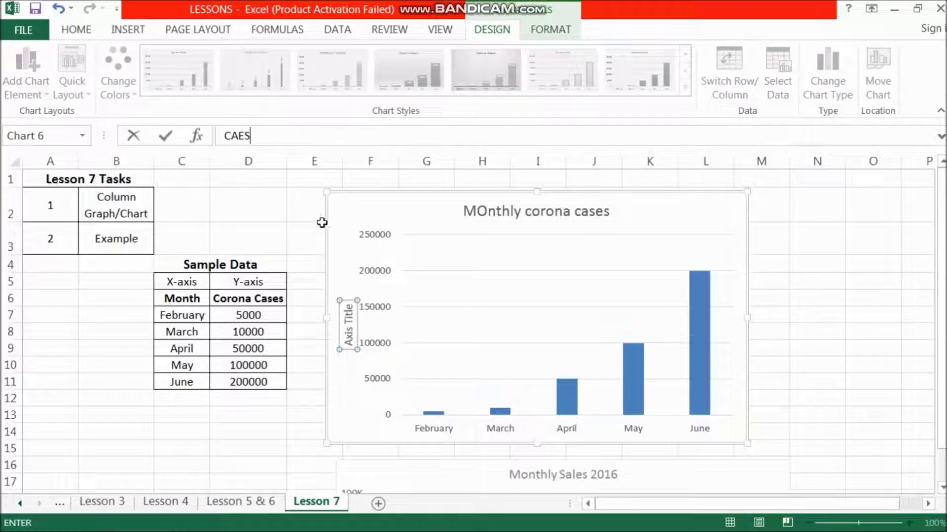
pyautogui.write('es')
pyautogui.click(338, 228)
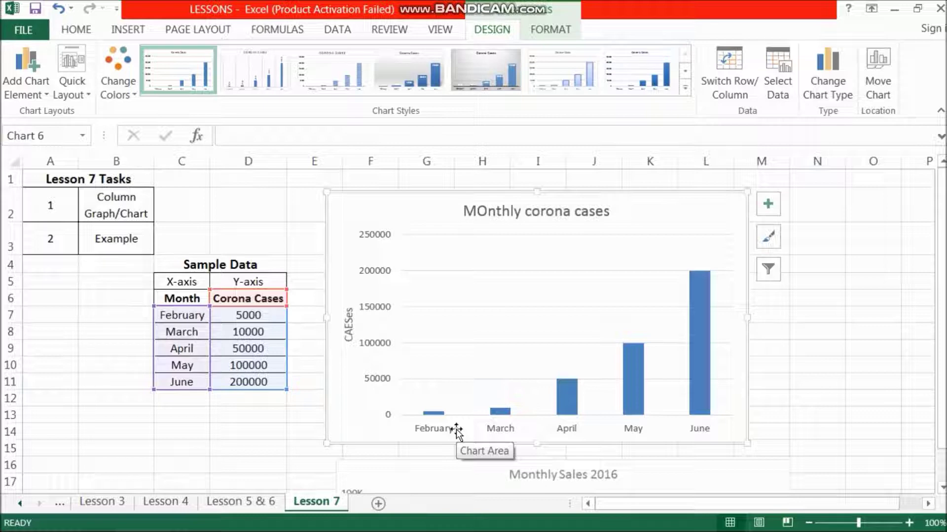
pyautogui.moveTo(567, 399)
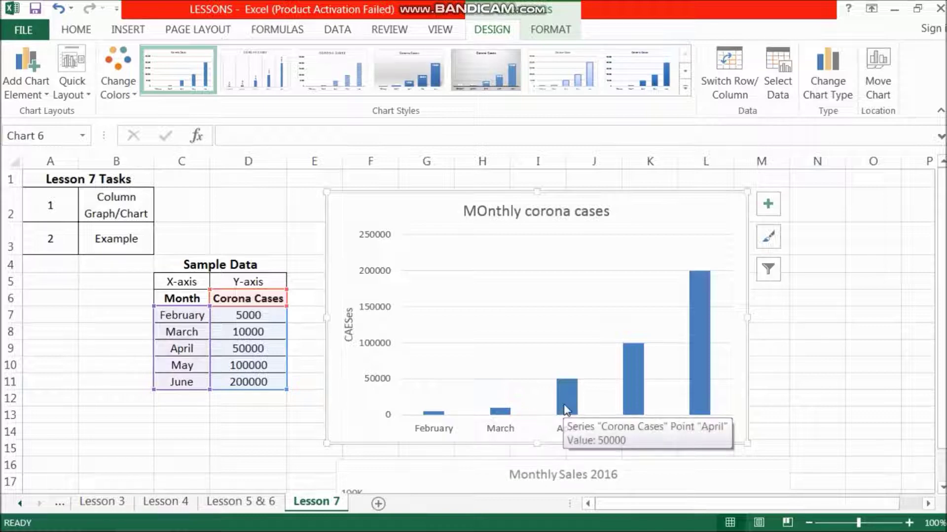
# Add value data labels to every column of the Corona Cases series.
pyautogui.click(565, 410)
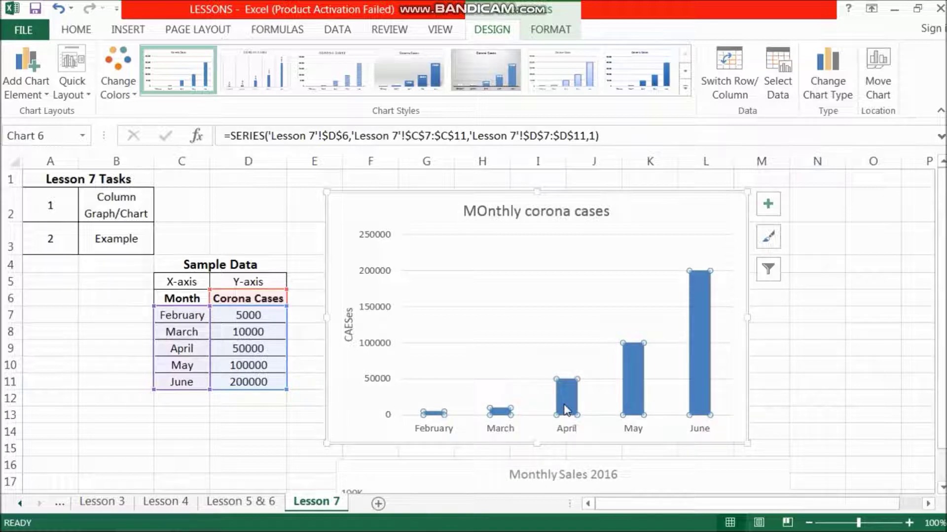
pyautogui.rightClick(565, 410)
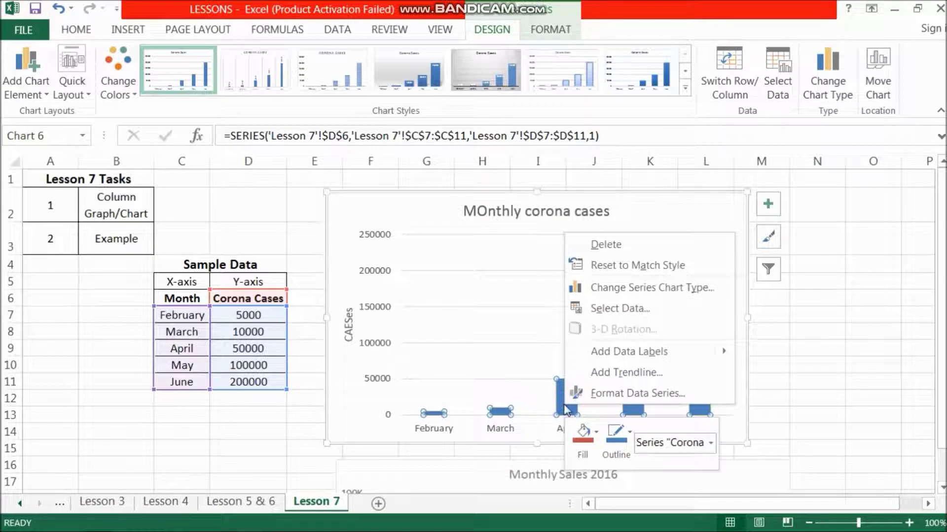
pyautogui.moveTo(628, 351)
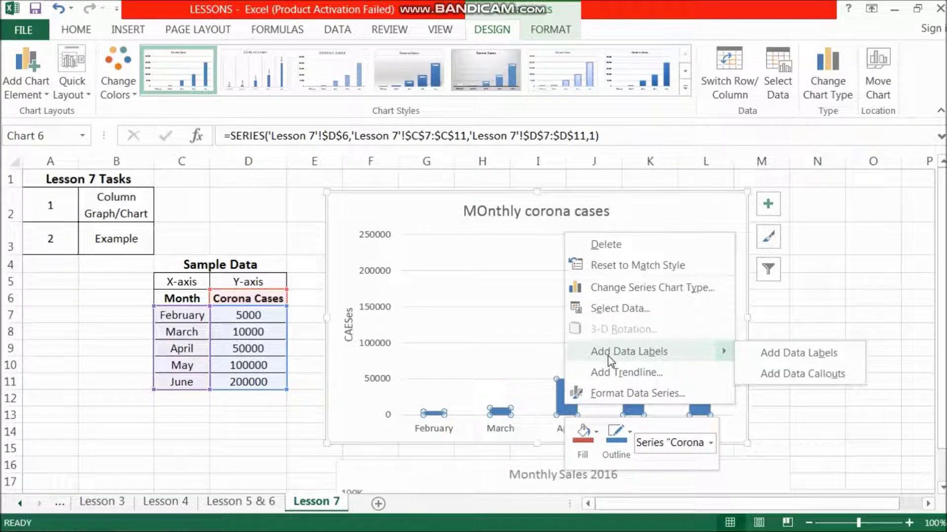
pyautogui.click(673, 95)
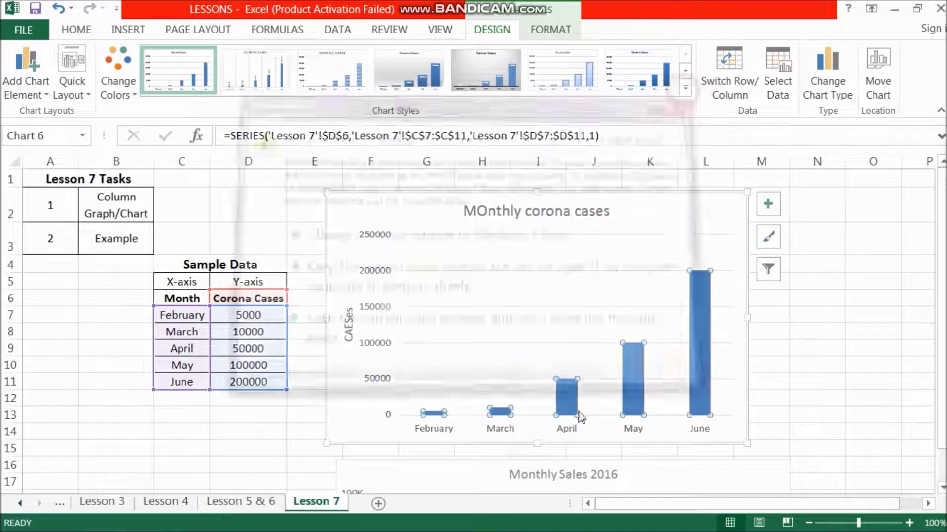
pyautogui.rightClick(581, 417)
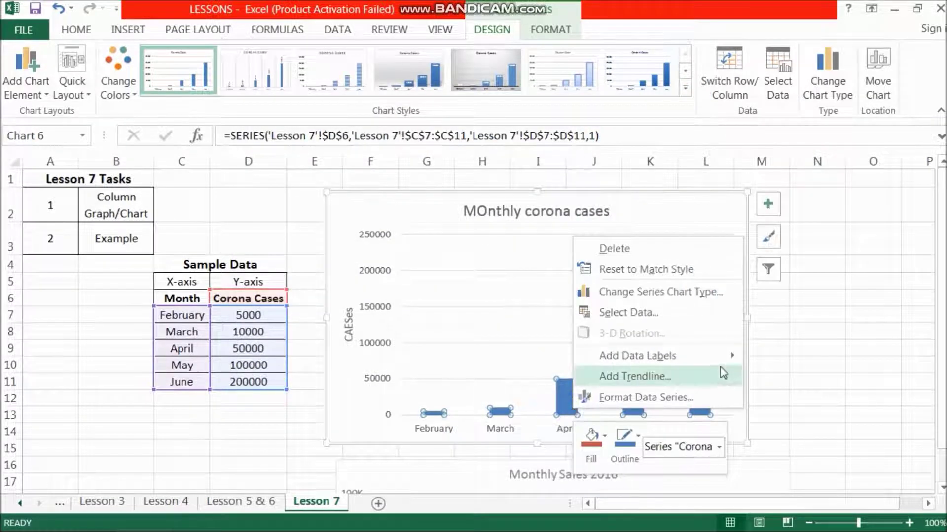
pyautogui.moveTo(637, 356)
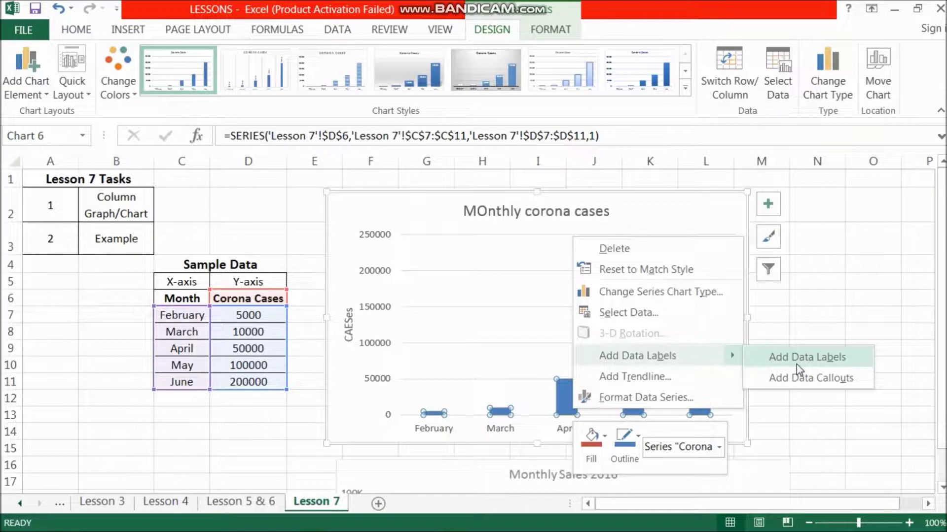
pyautogui.click(796, 365)
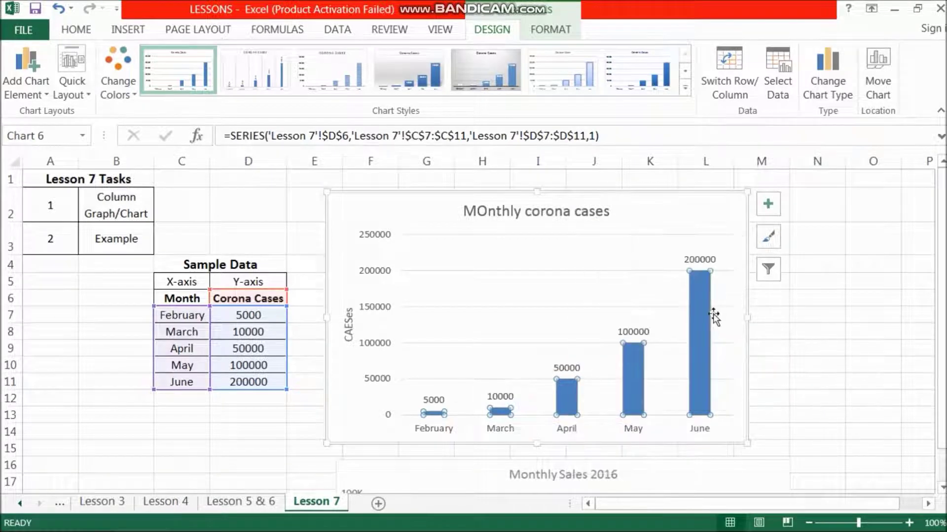
pyautogui.click(601, 260)
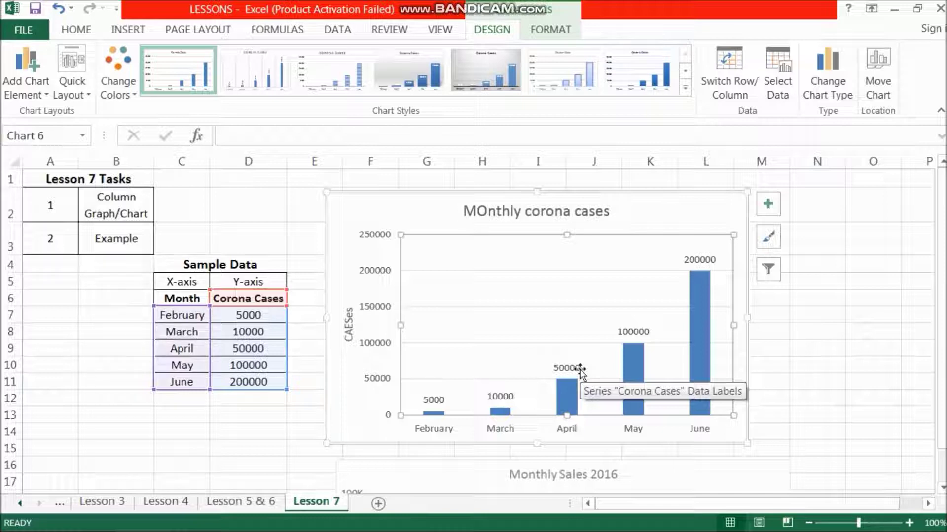
pyautogui.click(567, 322)
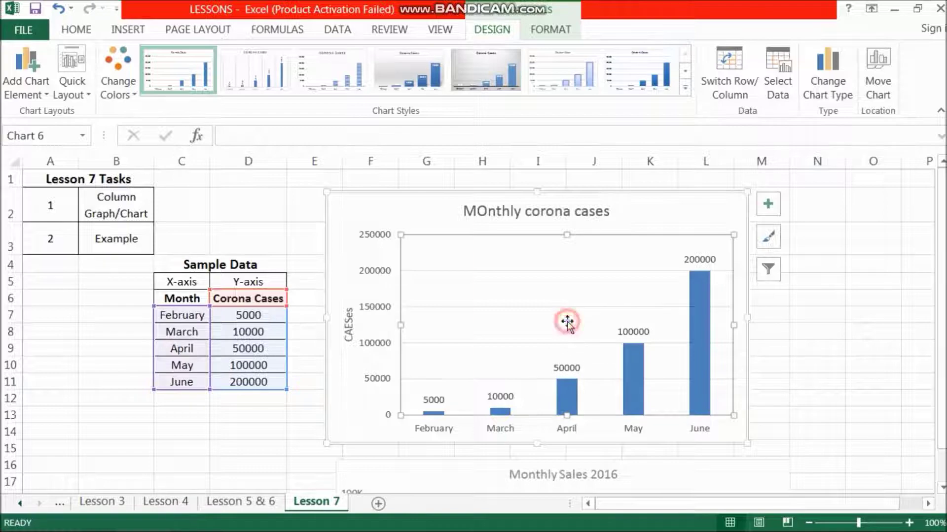
# Add a linear trendline to the corona cases column series.
pyautogui.scroll(-7, 567, 322)
pyautogui.scroll(1, 566, 321)
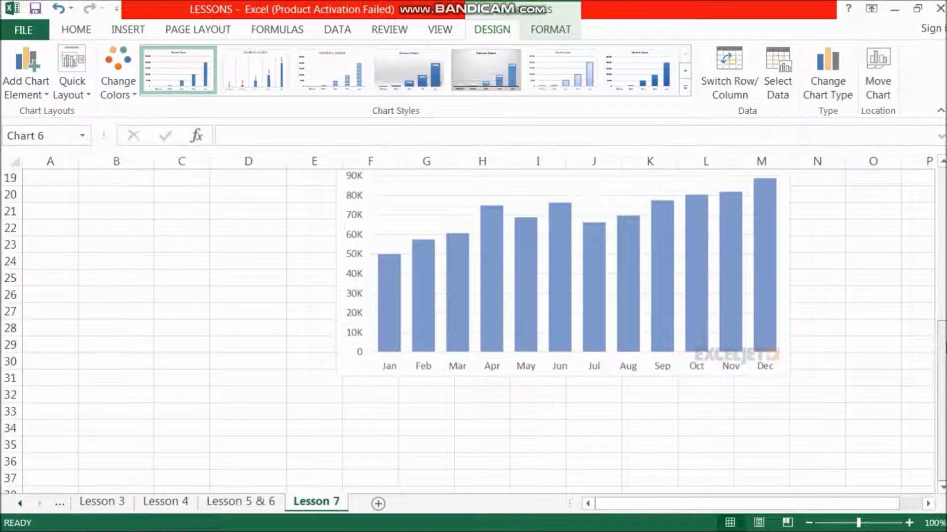
pyautogui.scroll(3, 739, 341)
pyautogui.scroll(3, 739, 340)
pyautogui.scroll(-3, 719, 344)
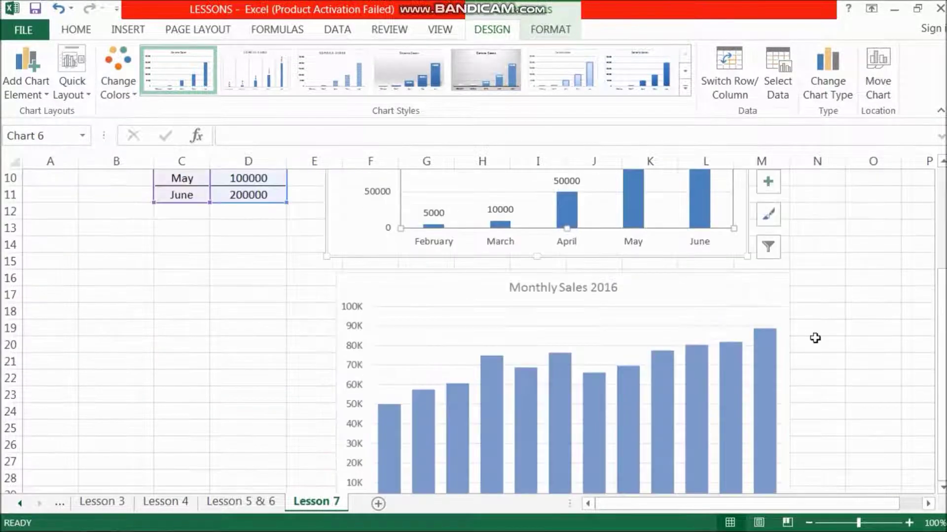
pyautogui.scroll(3, 814, 338)
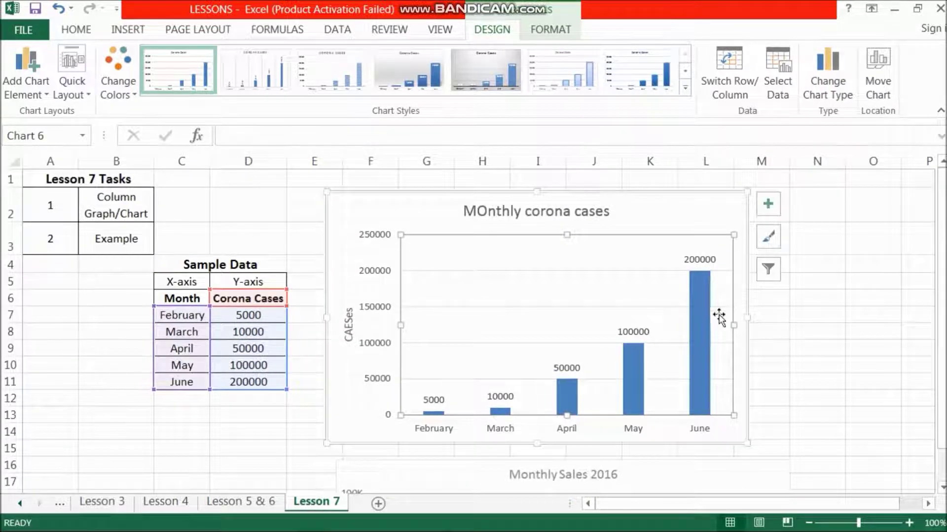
pyautogui.click(632, 361)
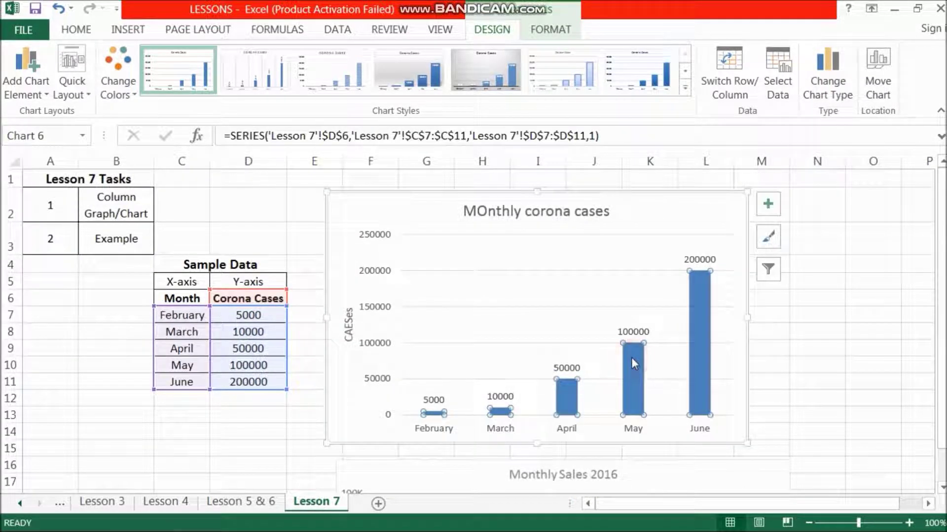
pyautogui.rightClick(631, 357)
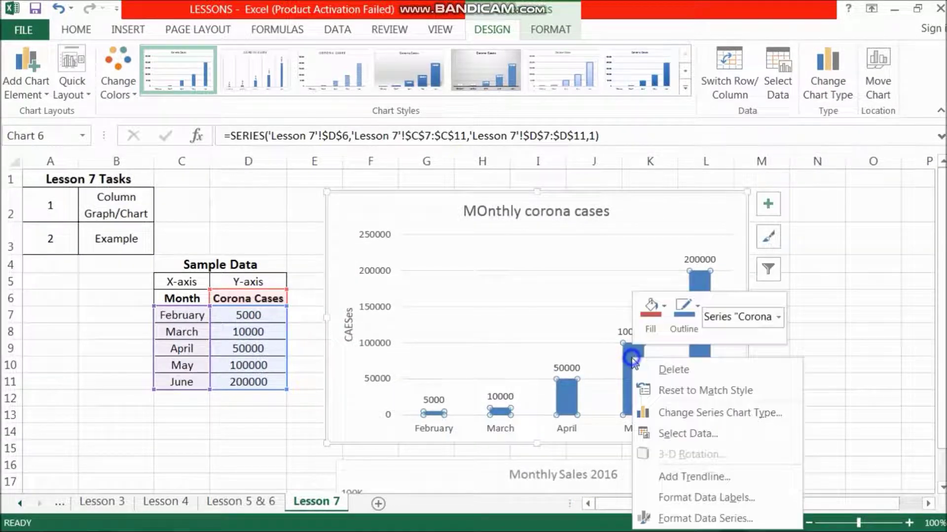
pyautogui.click(684, 477)
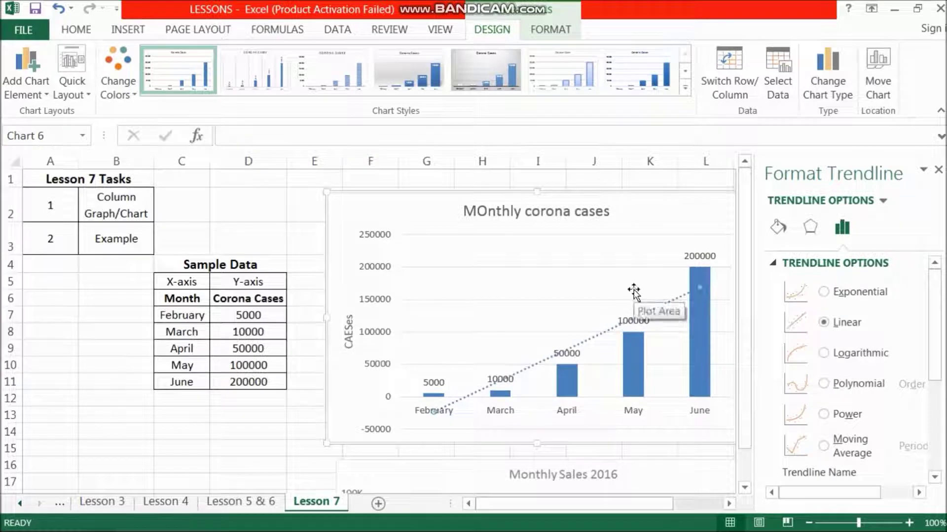
# Review the Format Trendline pane with the Linear option selected.
pyautogui.scroll(-3, 634, 293)
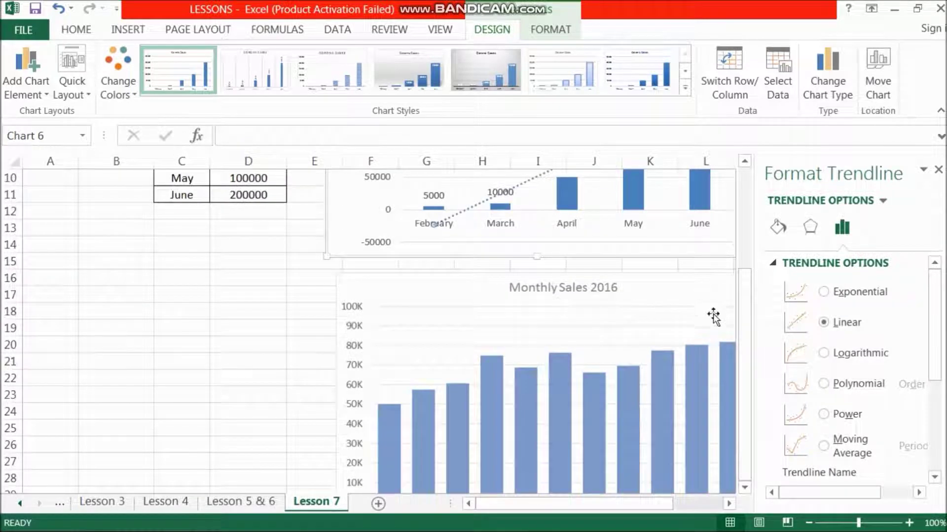
pyautogui.moveTo(741, 302); pyautogui.dragTo(741, 211)
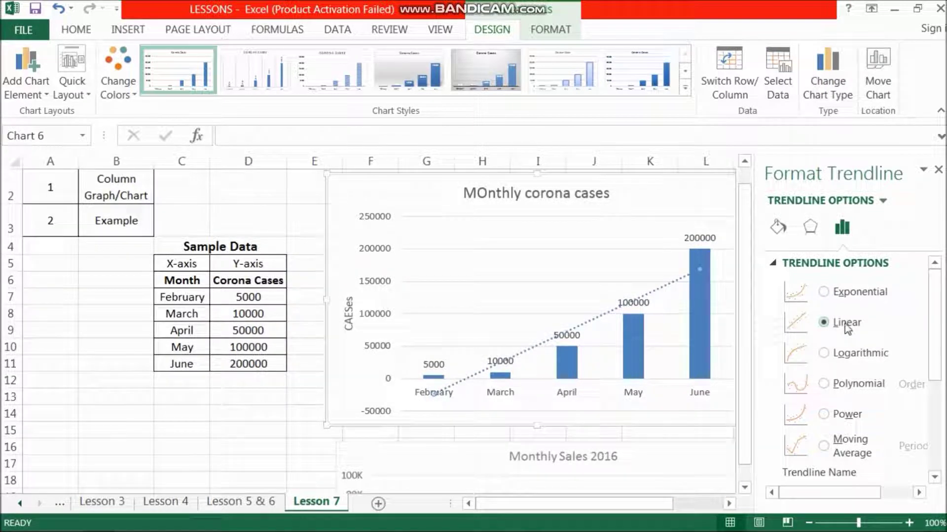
pyautogui.moveTo(931, 306); pyautogui.dragTo(935, 336)
pyautogui.scroll(-3, 935, 336)
pyautogui.scroll(3, 935, 335)
# Make the trendline a red solid line with a solid dash type instead of dotted.
pyautogui.click(810, 228)
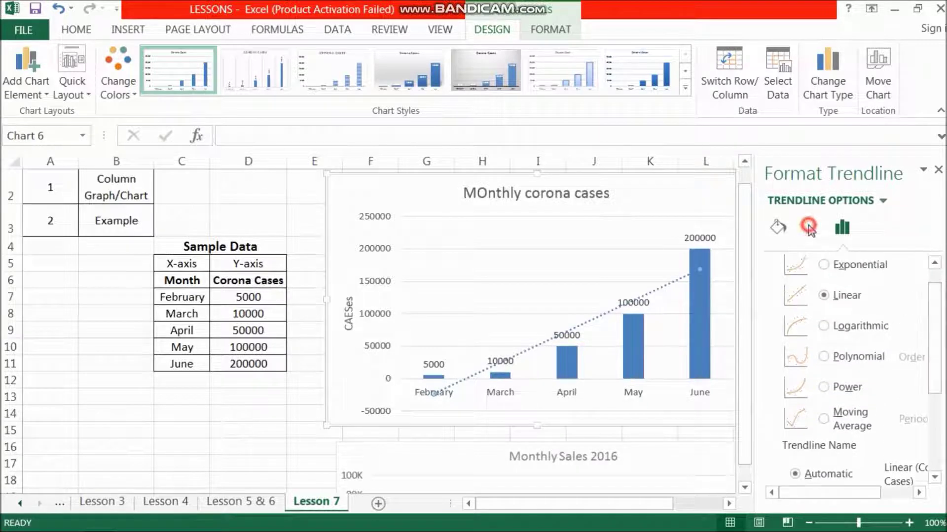
pyautogui.click(782, 226)
pyautogui.click(818, 311)
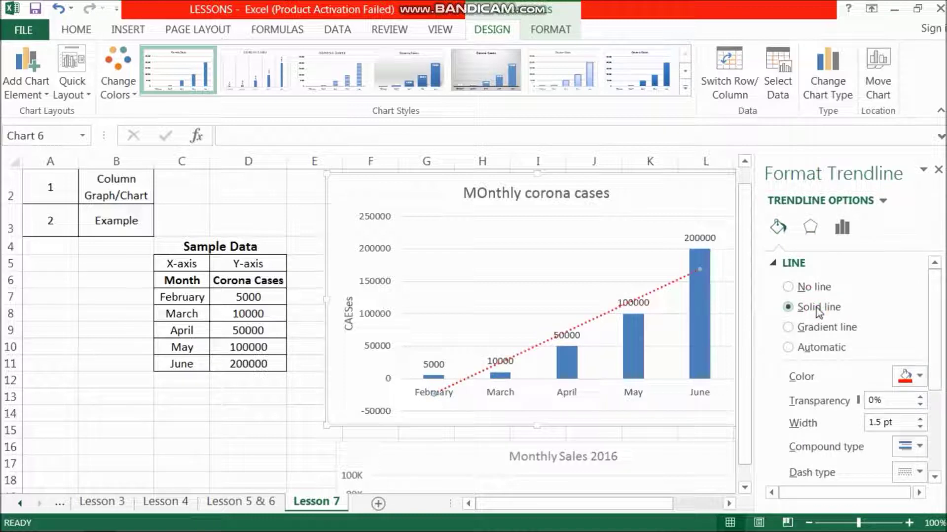
pyautogui.moveTo(938, 327); pyautogui.dragTo(936, 397)
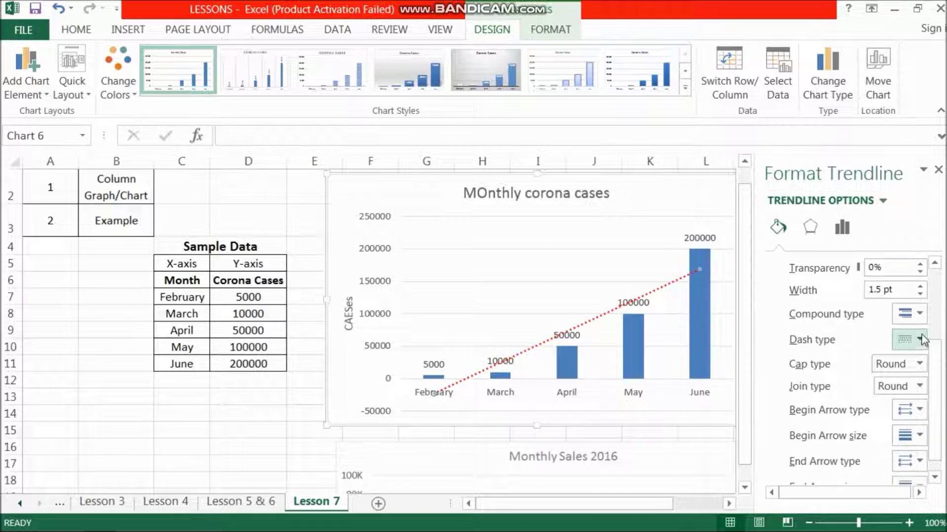
pyautogui.click(919, 315)
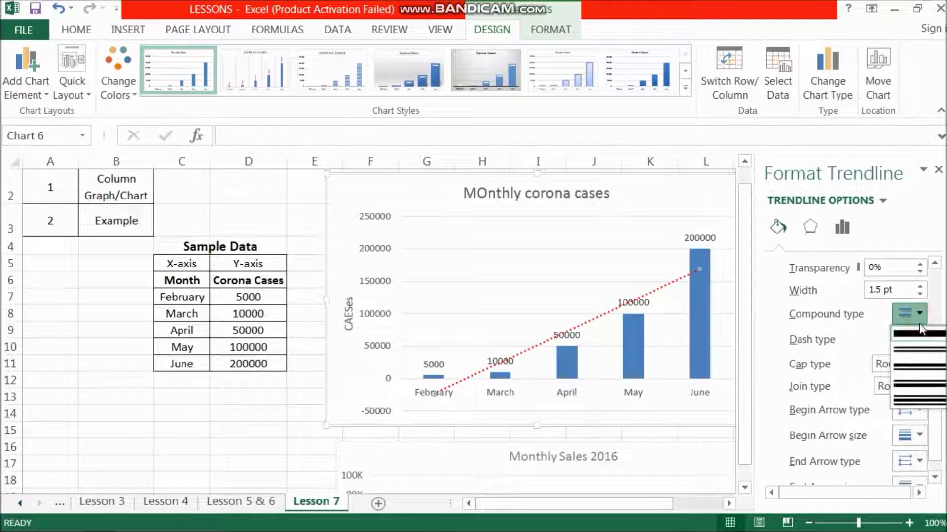
pyautogui.click(851, 332)
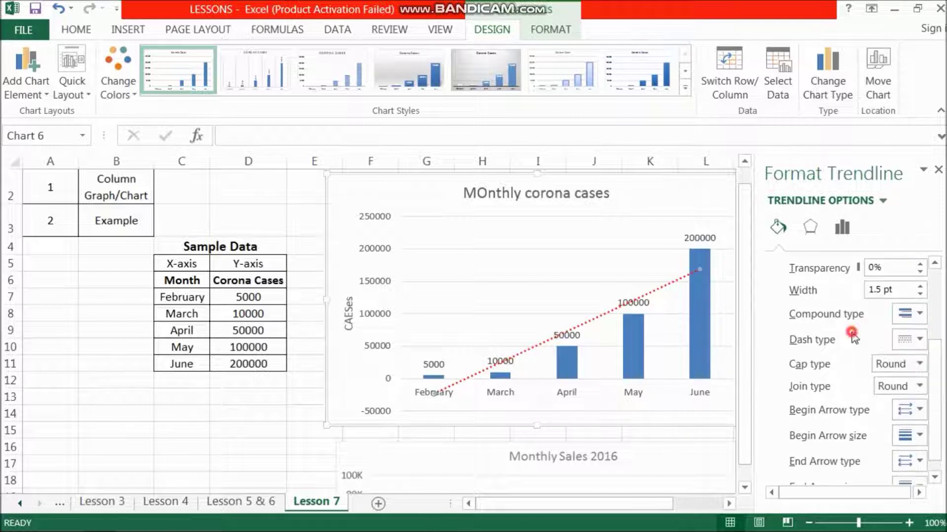
pyautogui.click(919, 339)
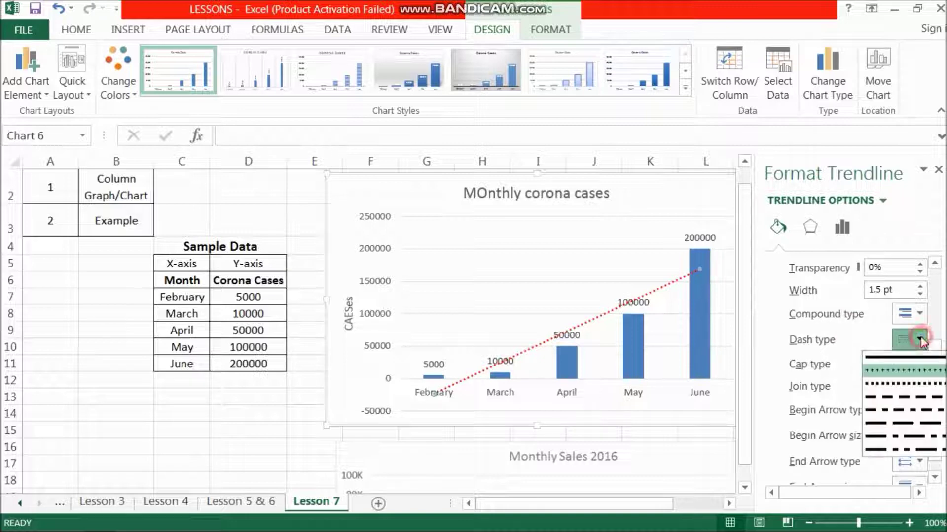
pyautogui.click(908, 362)
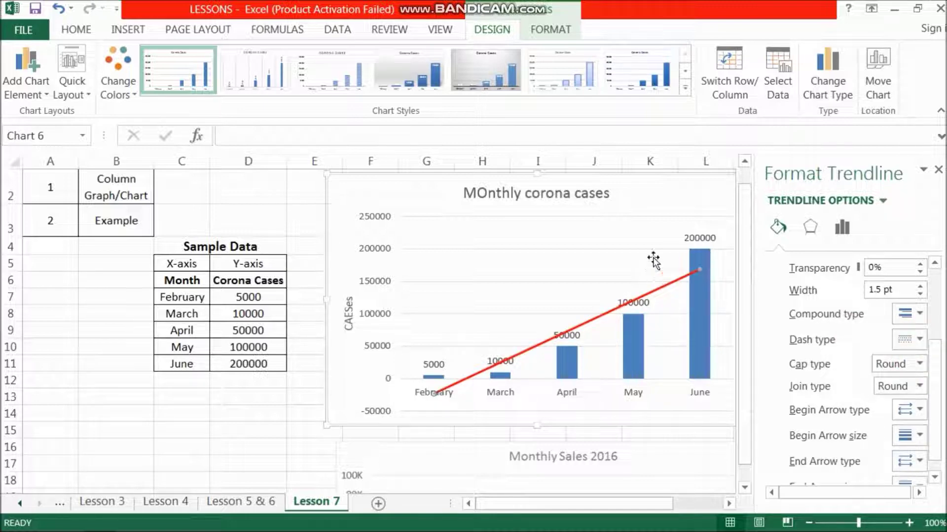
pyautogui.click(649, 239)
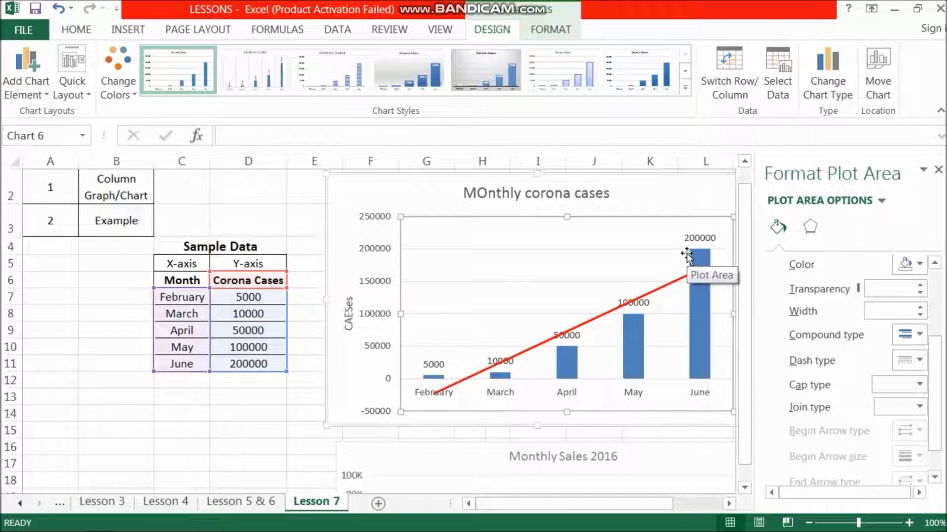
pyautogui.click(665, 201)
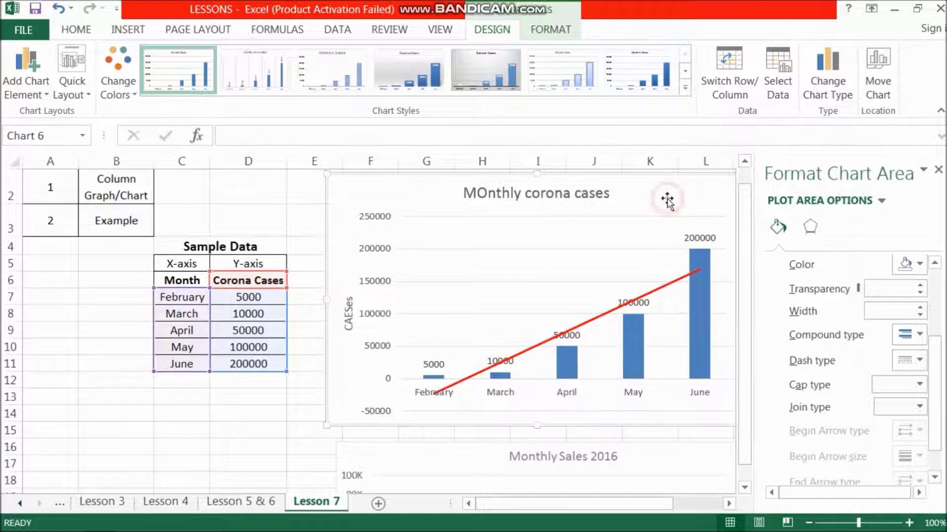
# Set the data labels' Label Position to Center inside each column.
pyautogui.click(641, 306)
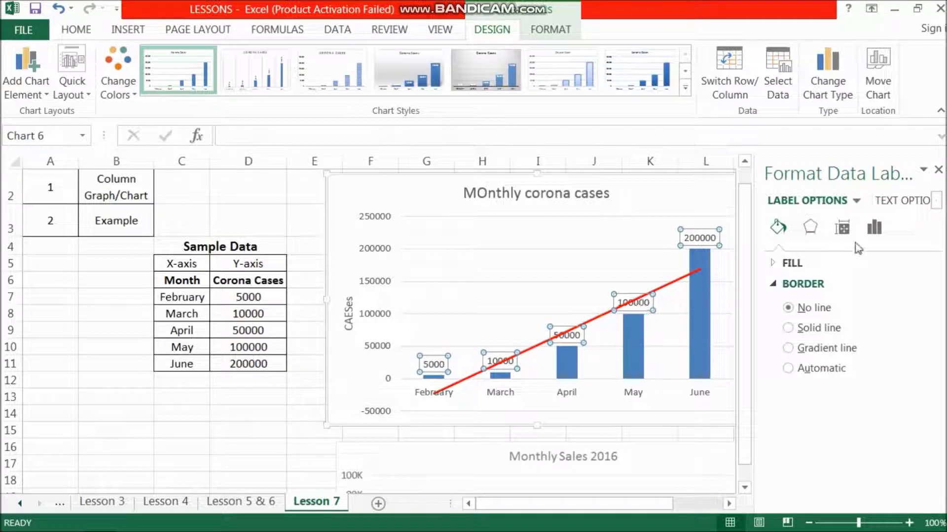
pyautogui.click(869, 231)
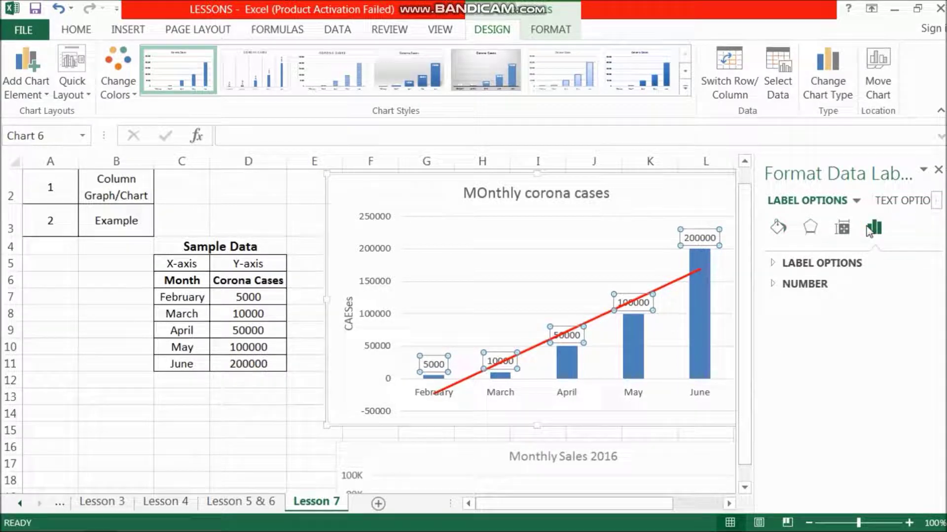
pyautogui.click(845, 228)
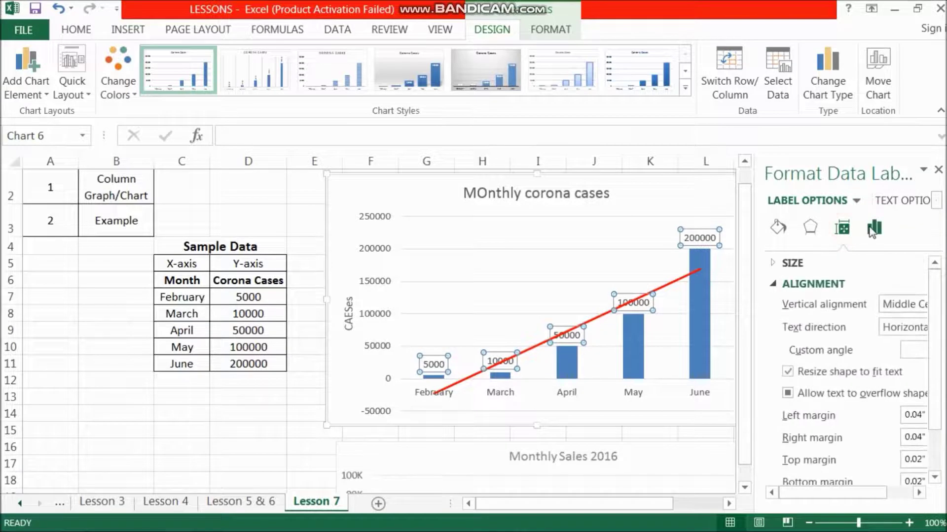
pyautogui.click(873, 228)
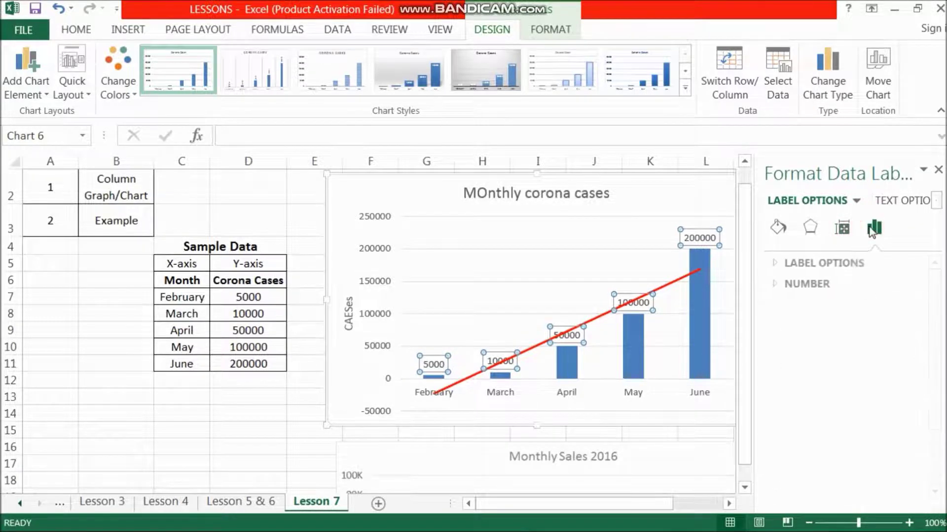
pyautogui.click(836, 263)
pyautogui.moveTo(934, 310); pyautogui.dragTo(940, 386)
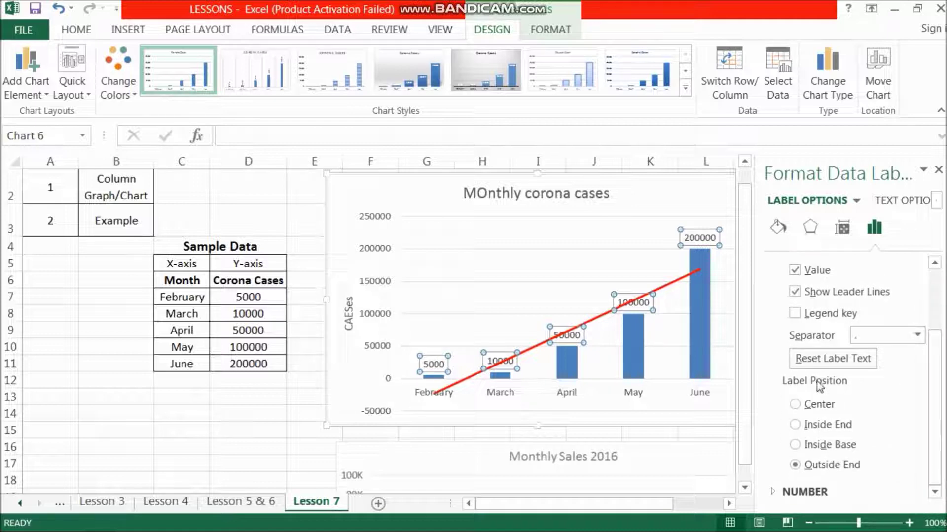
pyautogui.click(826, 425)
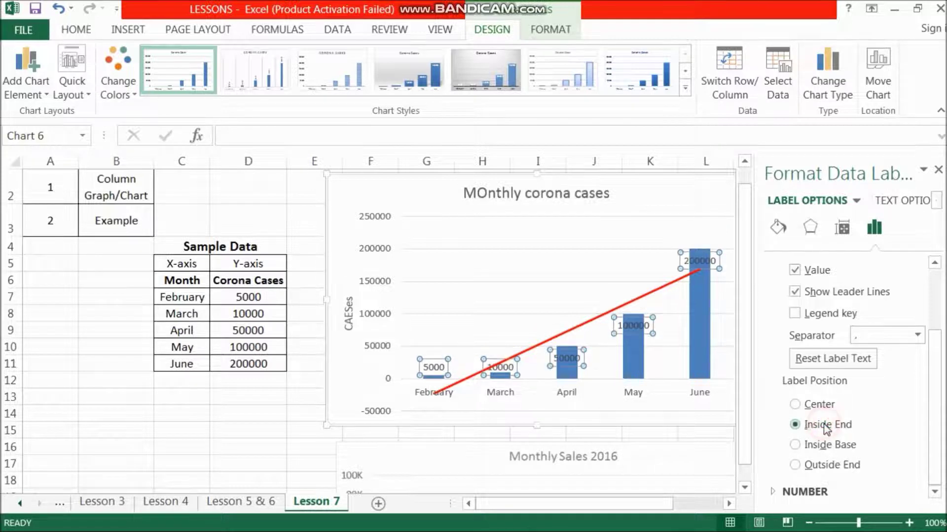
pyautogui.click(818, 405)
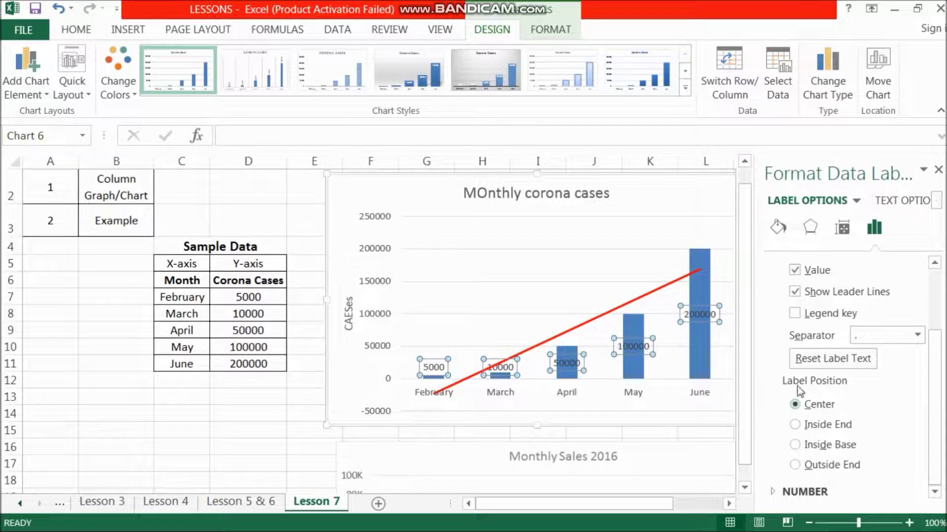
pyautogui.click(613, 271)
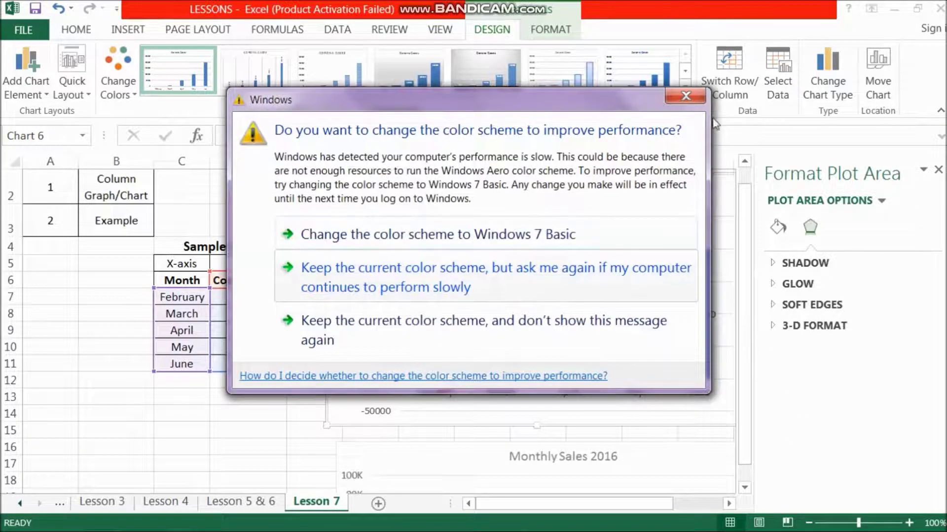
# Close the Format Chart Area pane to reveal the finished chart.
pyautogui.click(685, 96)
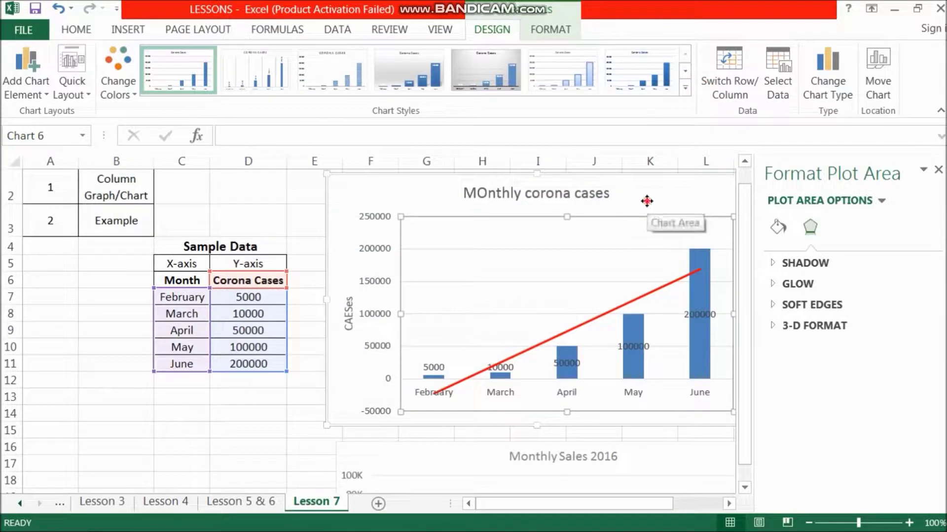
pyautogui.click(646, 208)
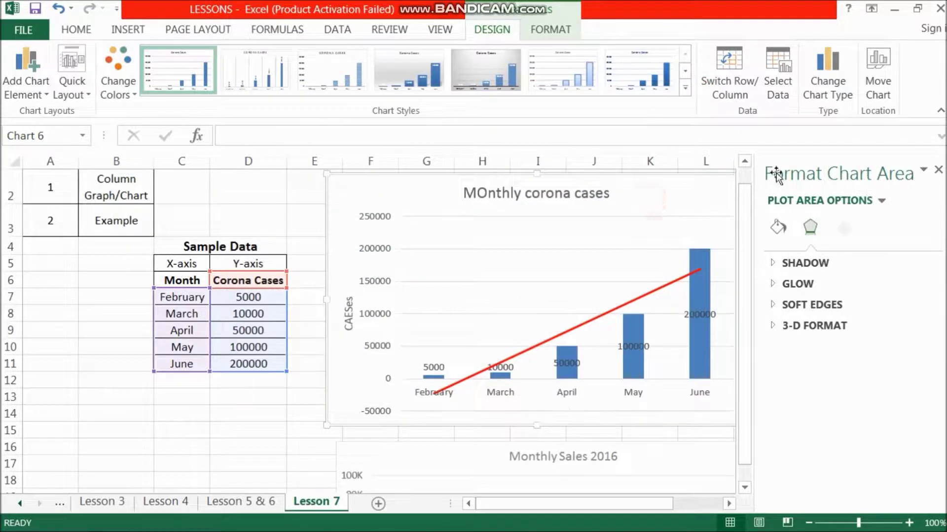
pyautogui.click(938, 171)
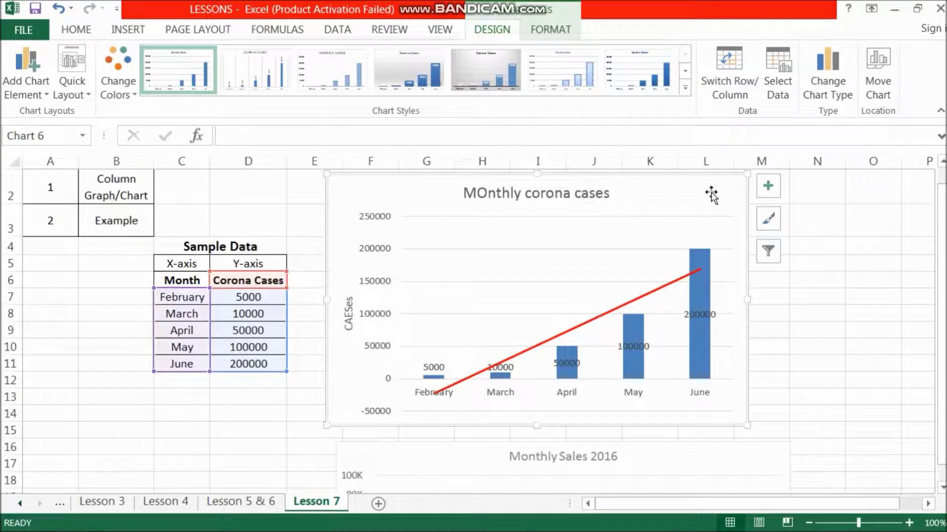